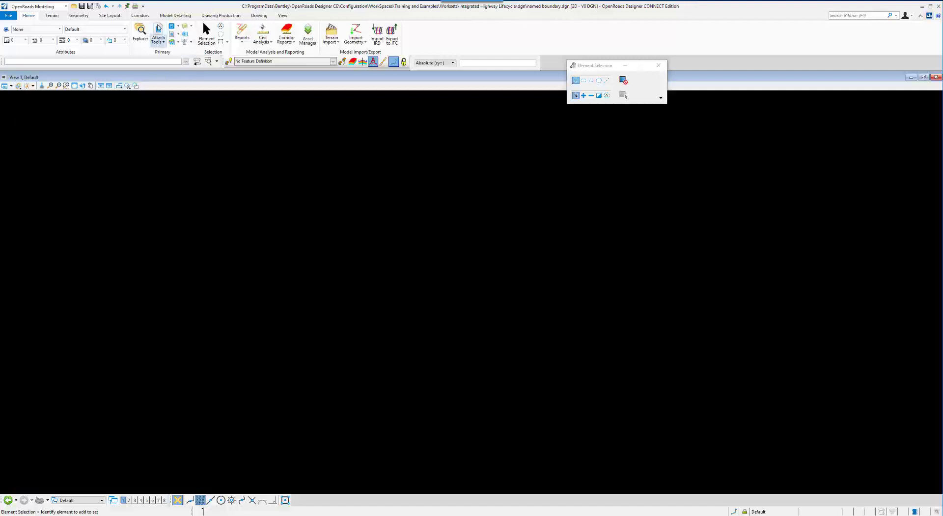
Attach geometry.dgn and og.dgn as references using the Coincident World attachment method.
left_click(158, 30)
left_click(318, 103)
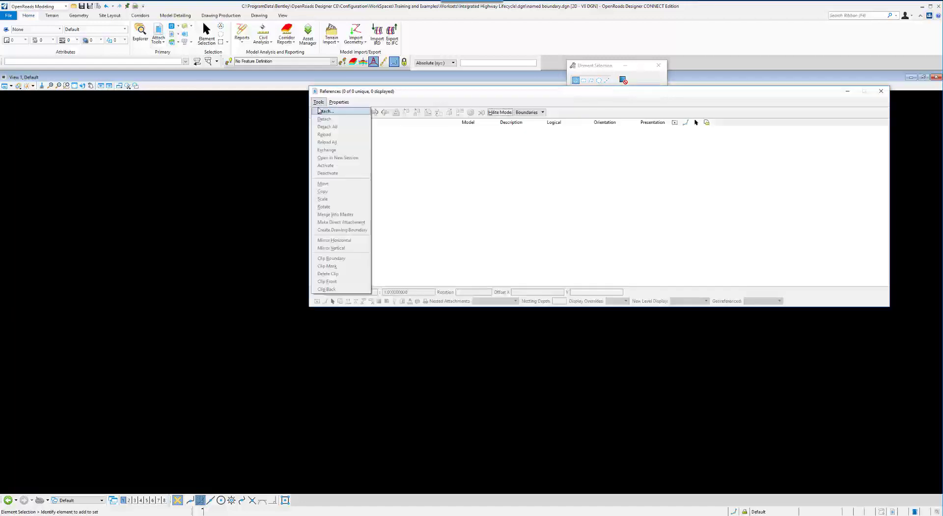
left_click(364, 110)
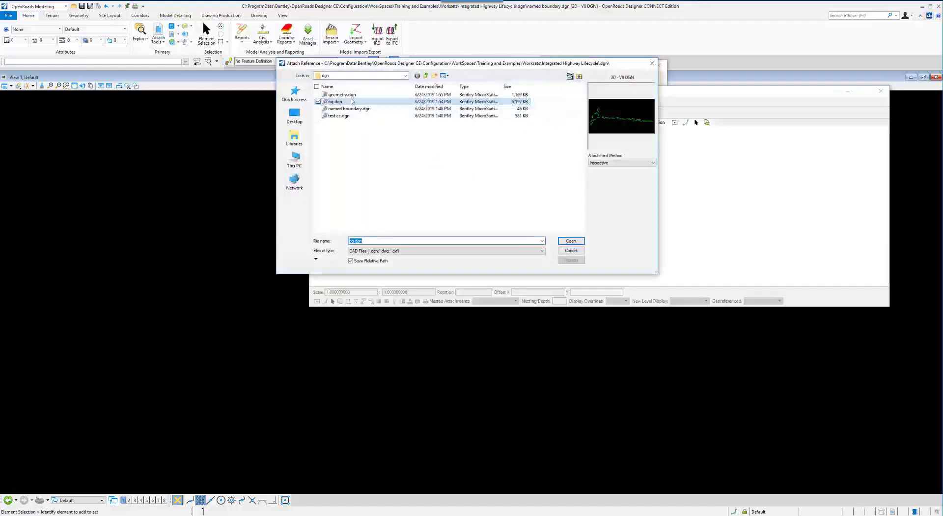
left_click(344, 95)
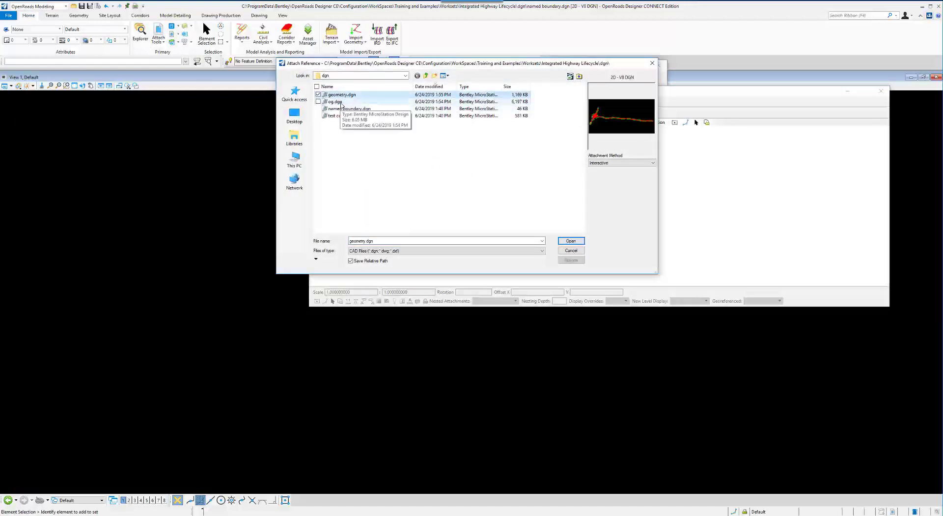
left_click(341, 102, "ctrl")
left_click(634, 163)
left_click(609, 184)
left_click(570, 241)
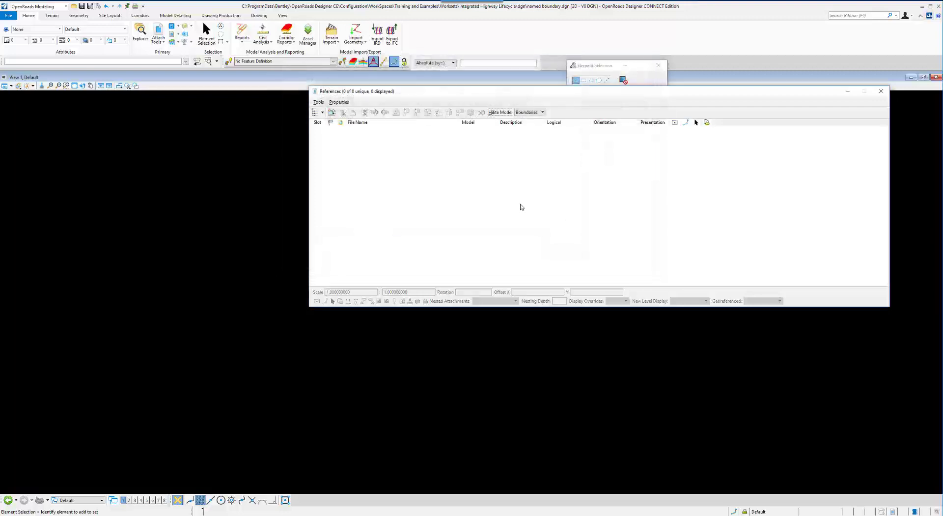
left_click(881, 91)
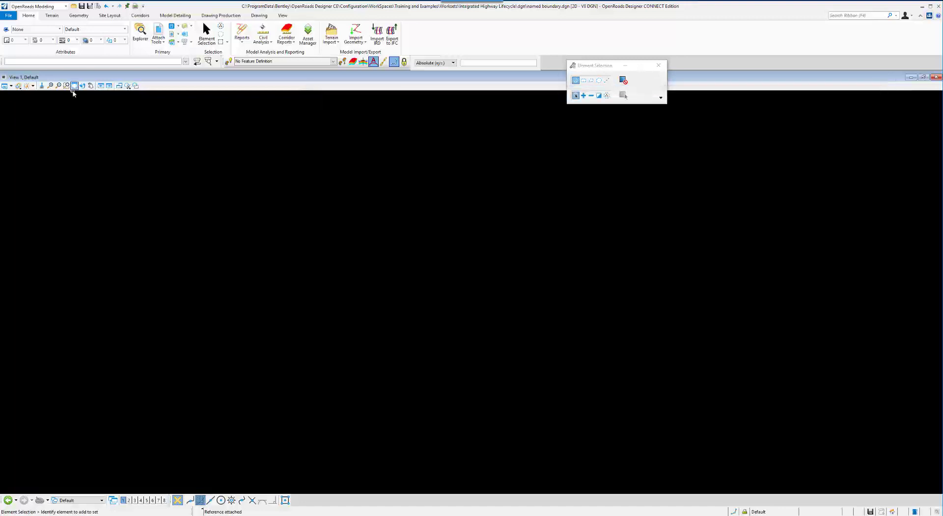
Fit and pan the view around the roadway, then select the og.dgn terrain boundary to inspect it.
left_click(74, 86)
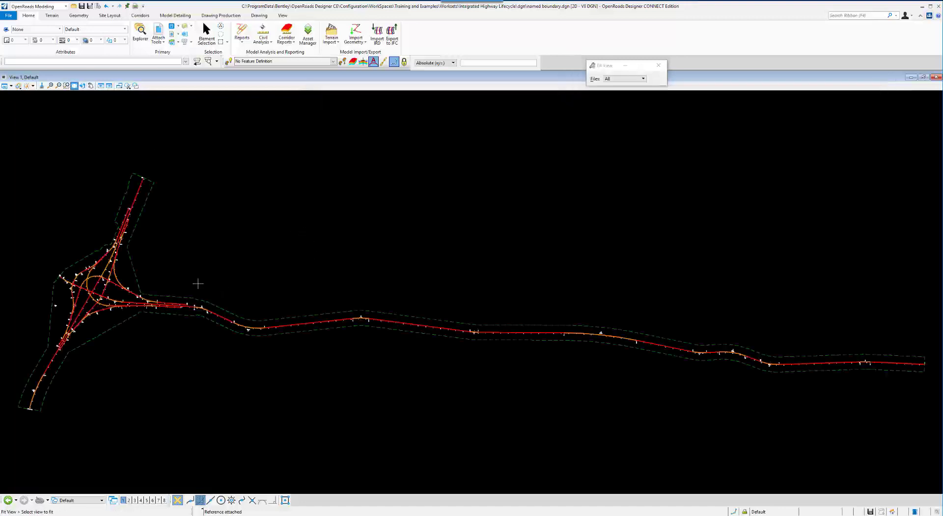
middle_click_drag(204, 278, 312, 223)
key("Escape")
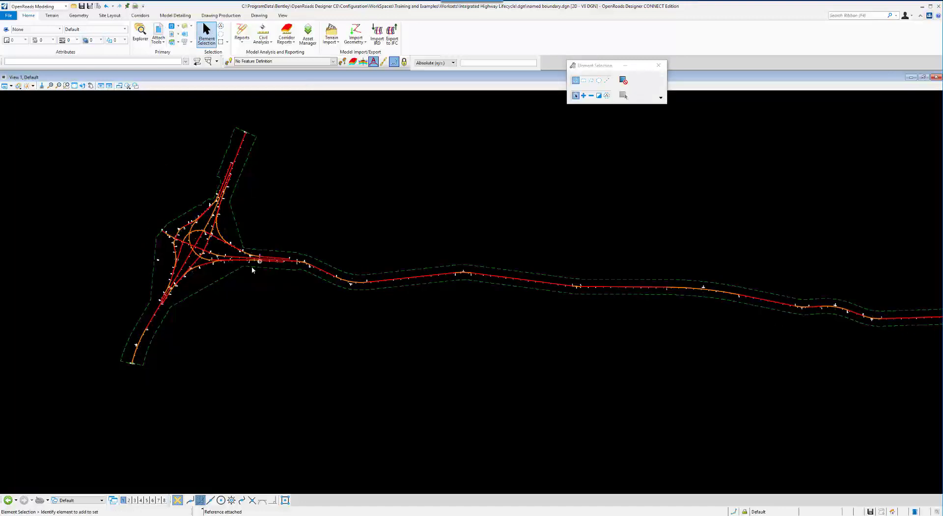
left_click(230, 276)
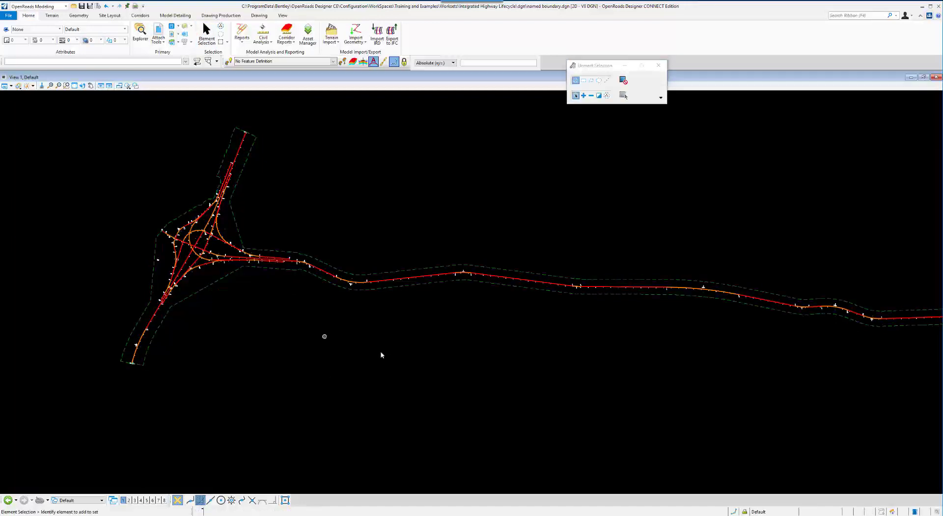
middle_click_drag(391, 351, 293, 283)
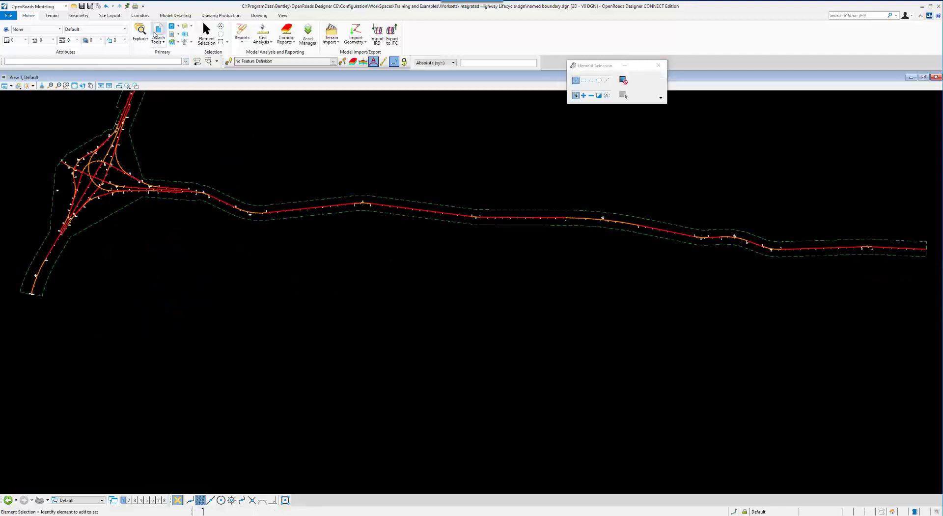
Start a Civil Plan named boundary using the A1_Plan-Profile_PLAN drawing seed.
left_click(220, 16)
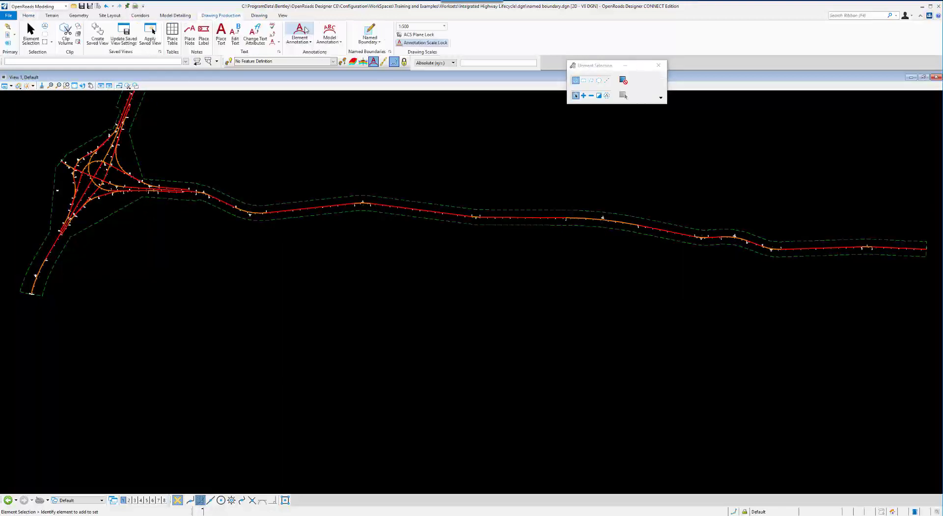
left_click(370, 35)
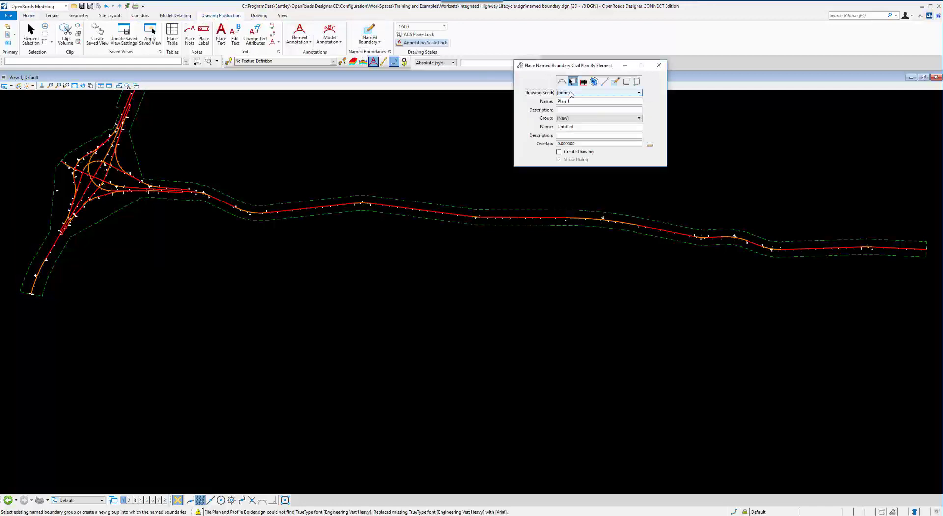
left_click(562, 82)
left_click(575, 92)
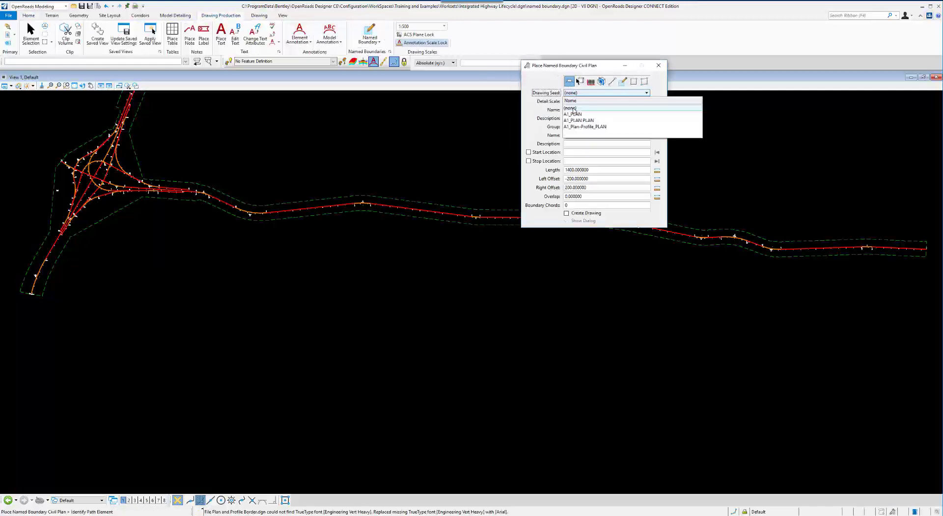
left_click(572, 114)
left_click(576, 93)
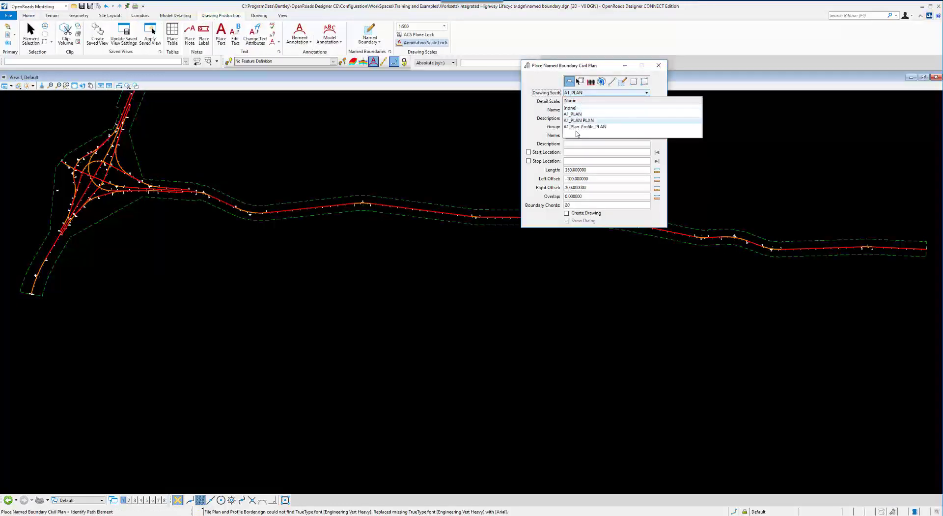
left_click(580, 126)
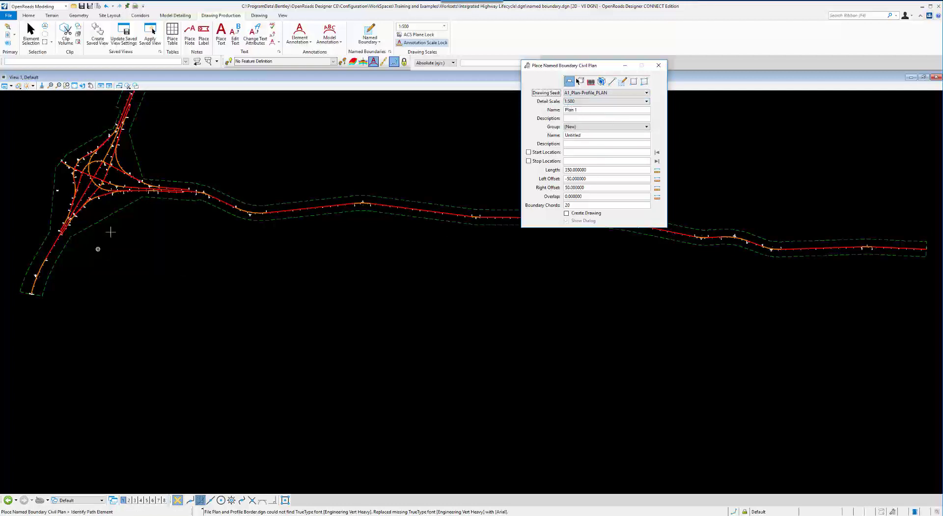
Place the plan boundaries along the Route97_Extension alignment from its start.
left_click(216, 197)
left_click(214, 162)
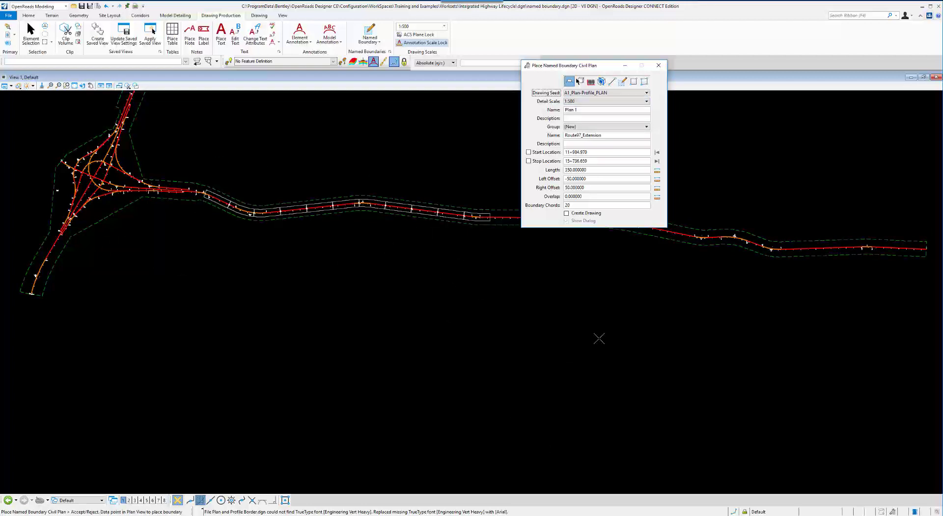
left_click(469, 267)
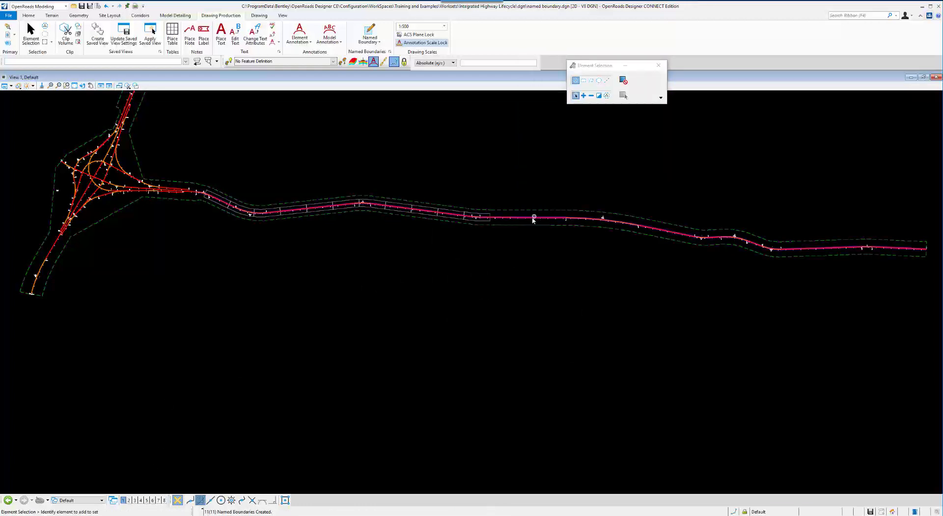
Select the Route97_Extension alignment and open its profile model in View 2.
left_click(523, 217)
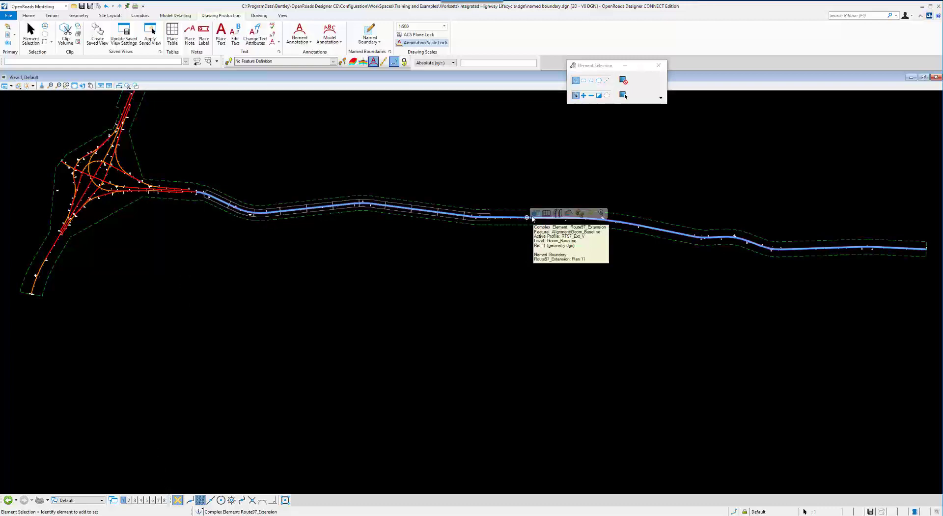
left_click(527, 219)
left_click(129, 500)
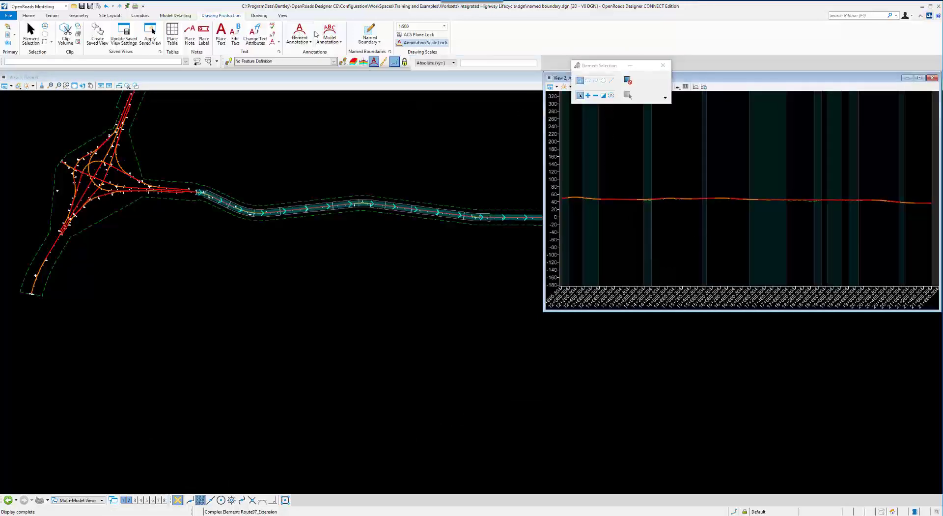
Place Civil Profile named boundaries in the profile view from the A1_Plan-Profile_PROFILE seed.
left_click(370, 30)
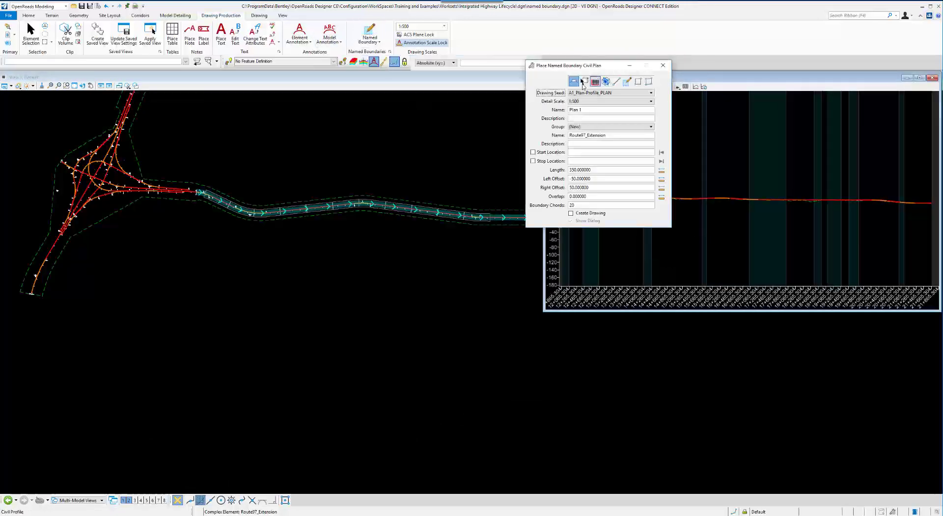
left_click(595, 82)
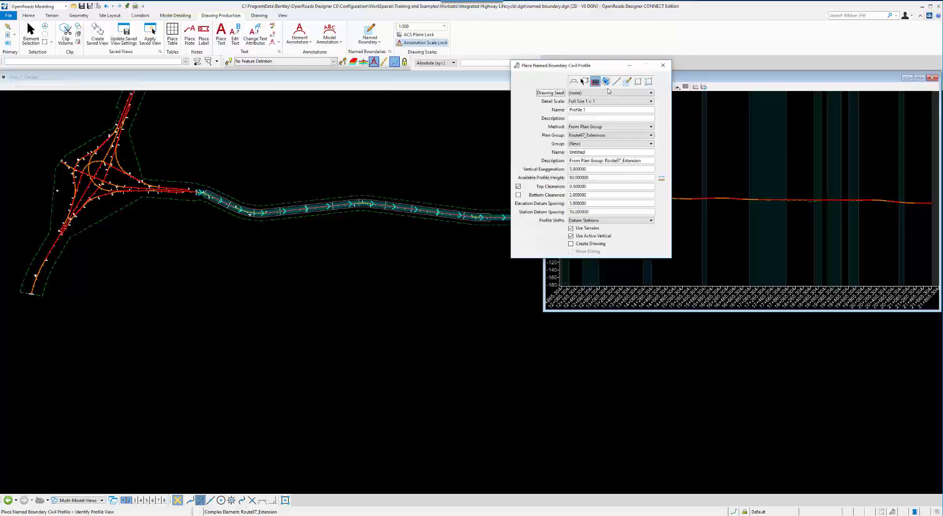
left_click(600, 93)
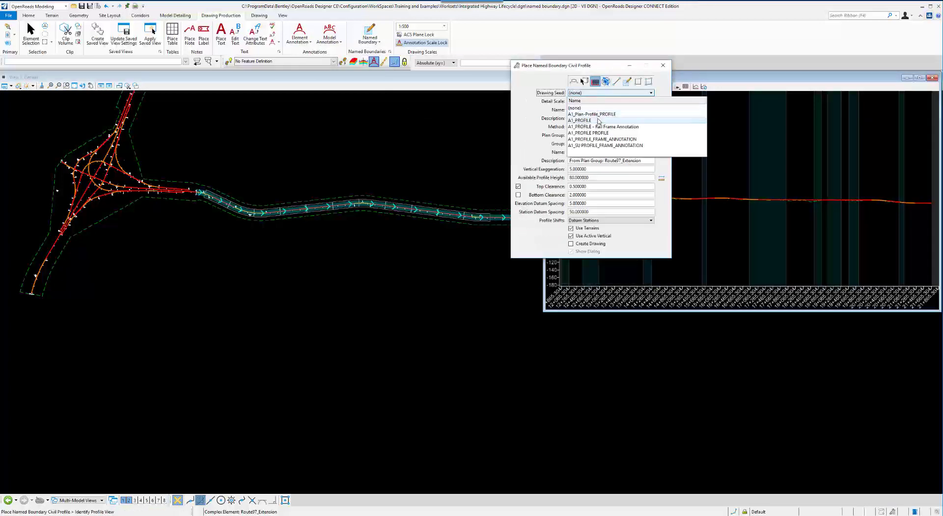
left_click(602, 118)
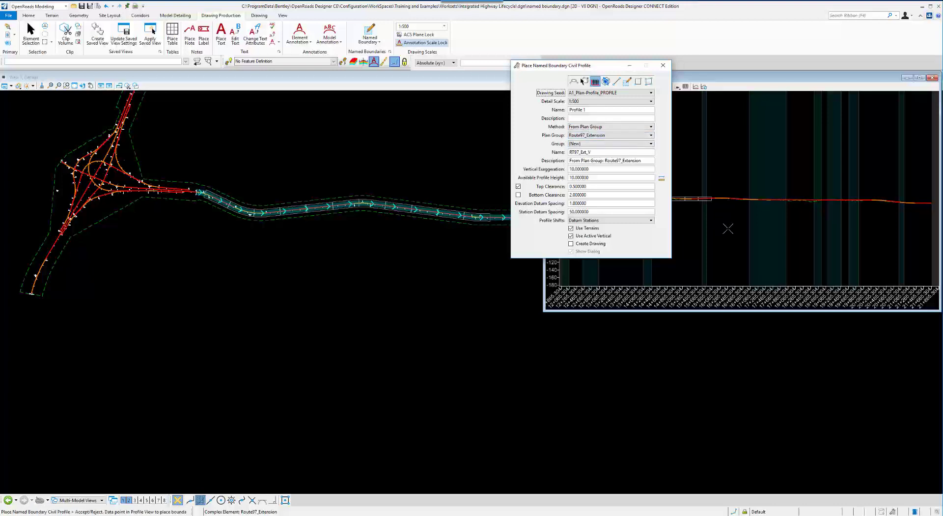
left_click(726, 227)
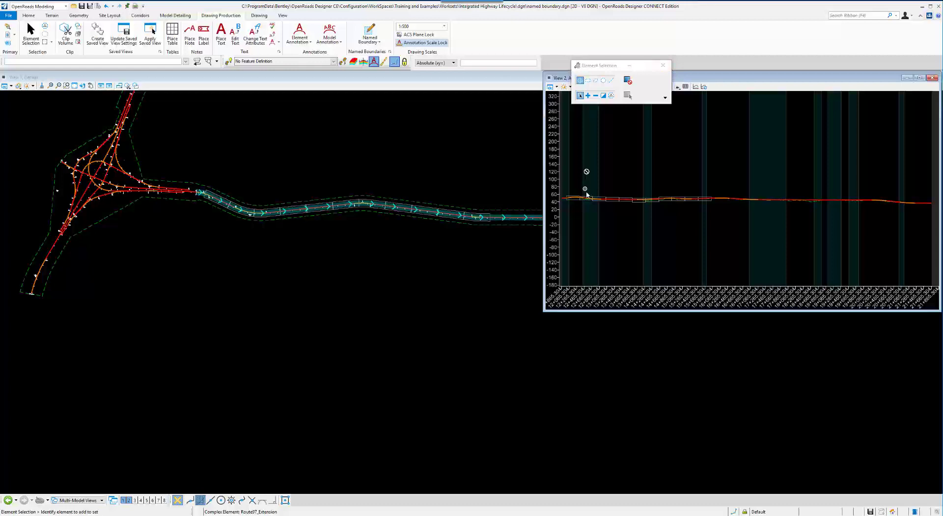
Adjust the profile view and save the file settings.
middle_click_drag(585, 192, 632, 196)
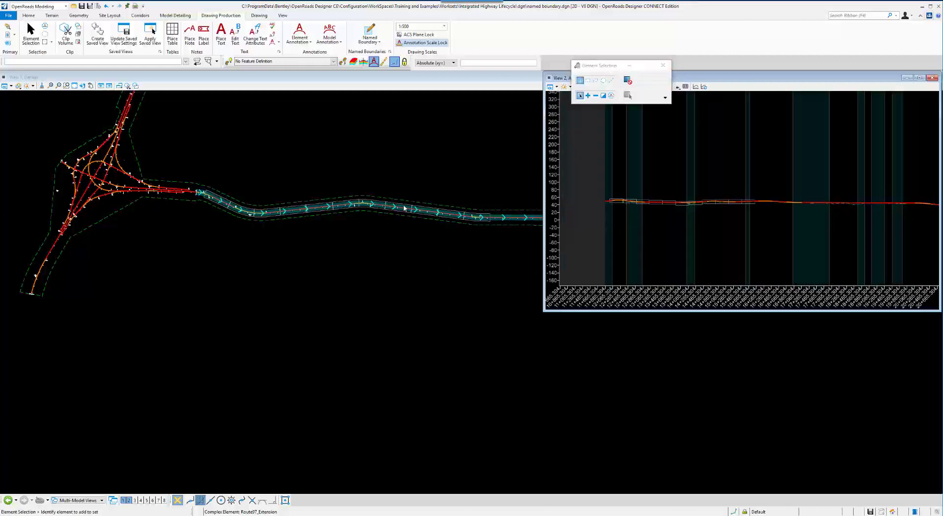
scroll(684, 203, "up", 2)
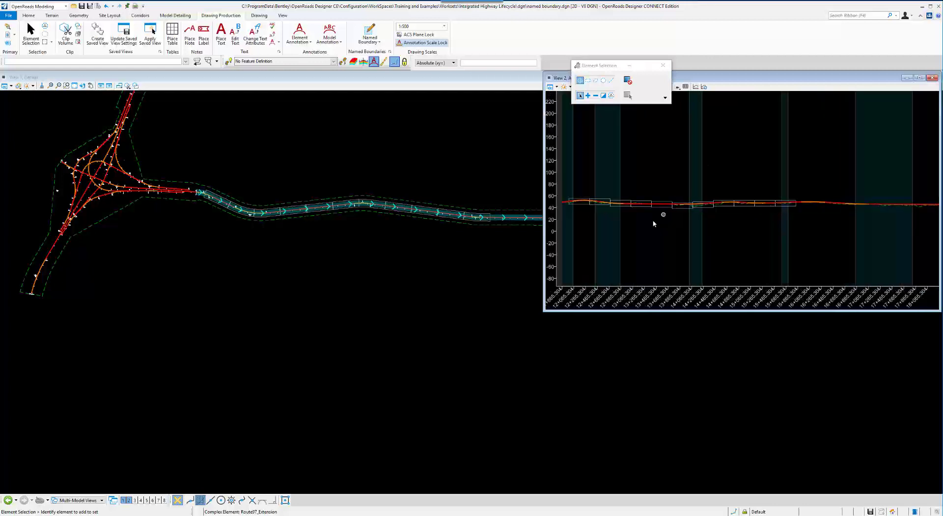
left_click(91, 7)
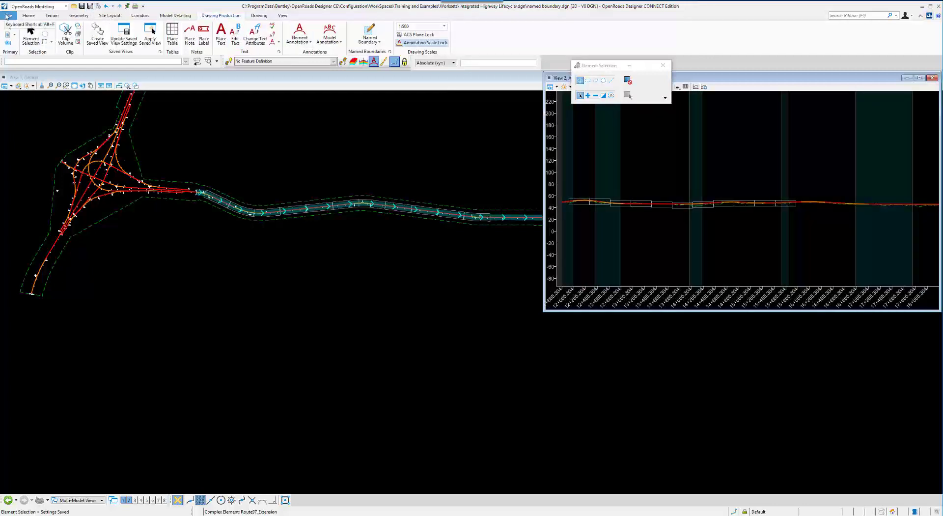
Create the new 2D design file mpt sheets.dgn from the Seed2D-IHL.dgn seed.
left_click(8, 15)
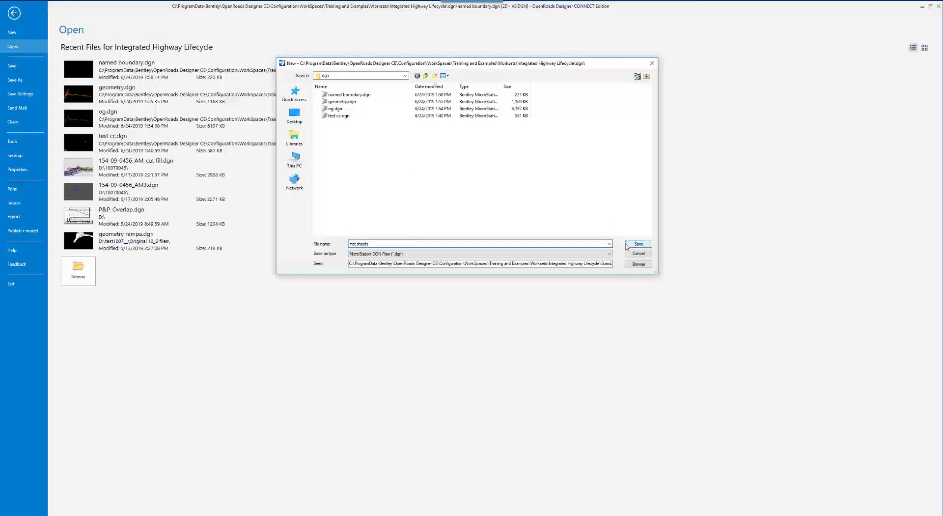
left_click_drag(597, 264, 629, 263)
left_click(637, 264)
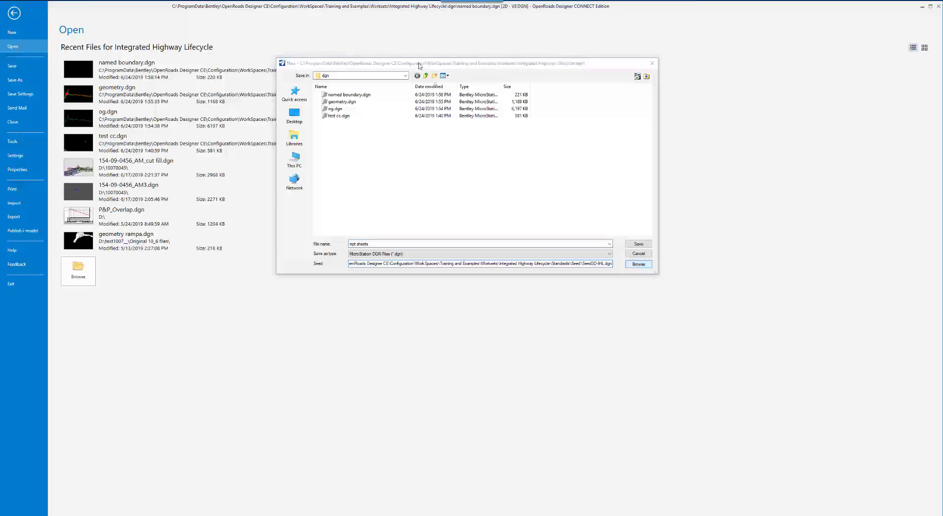
left_click(144, 52)
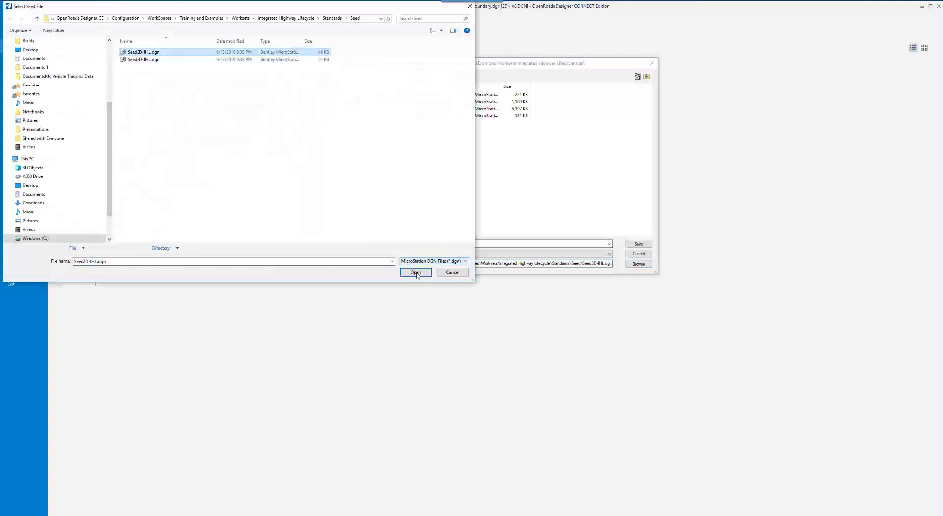
left_click(415, 272)
left_click(639, 243)
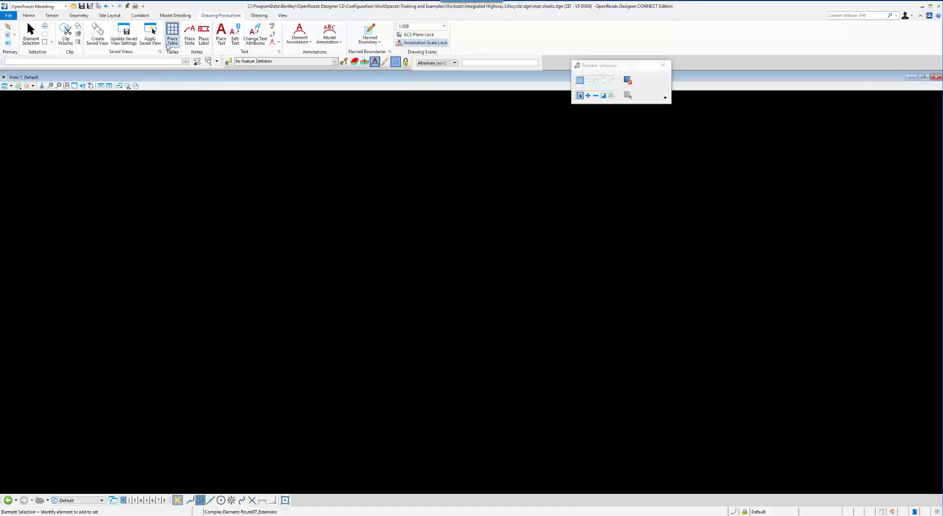
Attach geometry.dgn, og.dgn and named boundary.dgn as Coincident World references to mpt sheets.dgn.
left_click(29, 15)
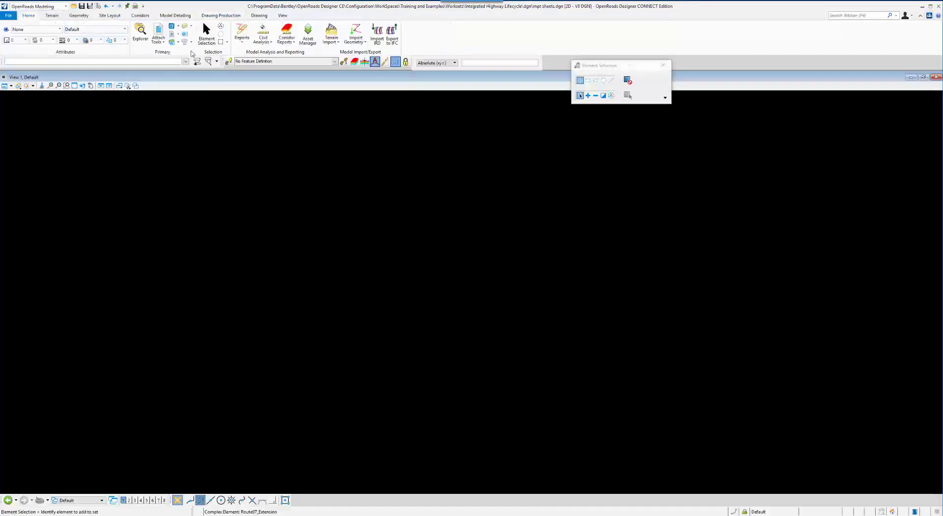
left_click(158, 31)
left_click(318, 102)
left_click(363, 109)
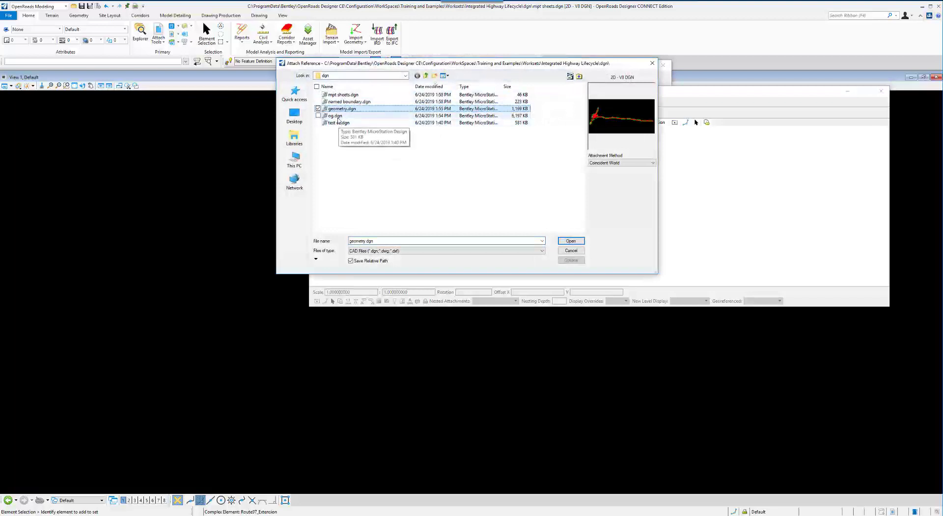
left_click(336, 117, "ctrl")
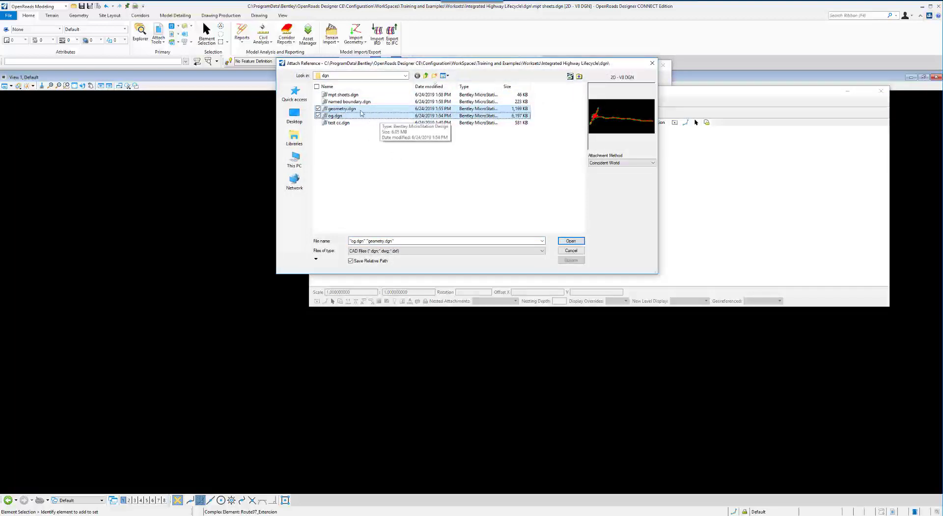
left_click(341, 102, "ctrl")
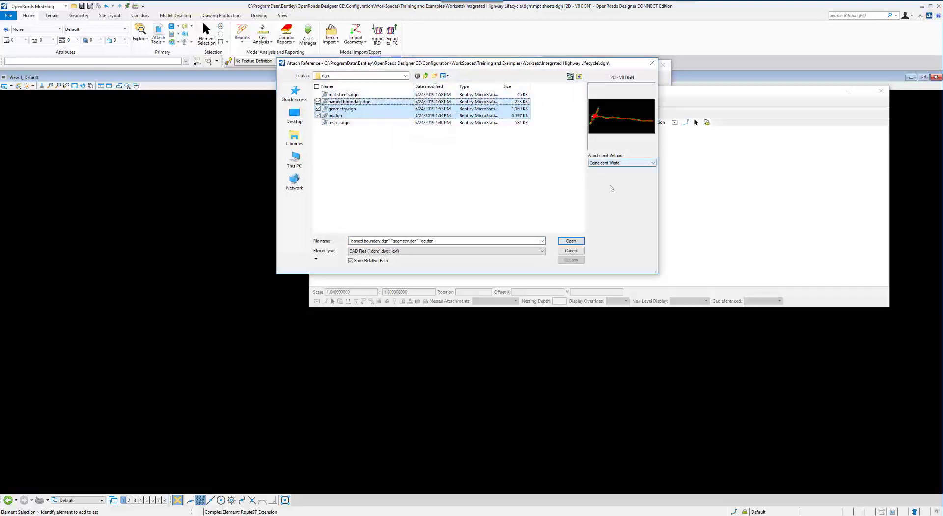
left_click(562, 243)
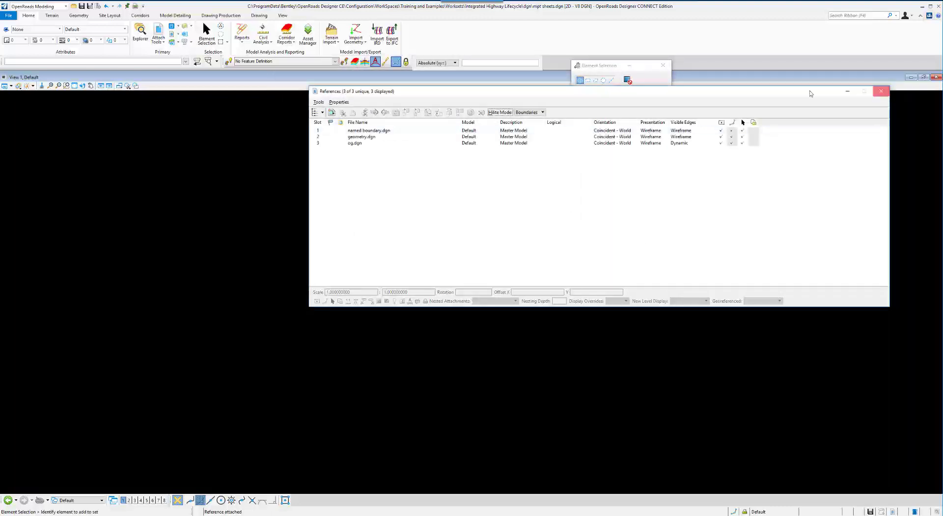
left_click(881, 91)
Fit the view to the alignment, select it, and open its profile model in a second view.
left_click(74, 85)
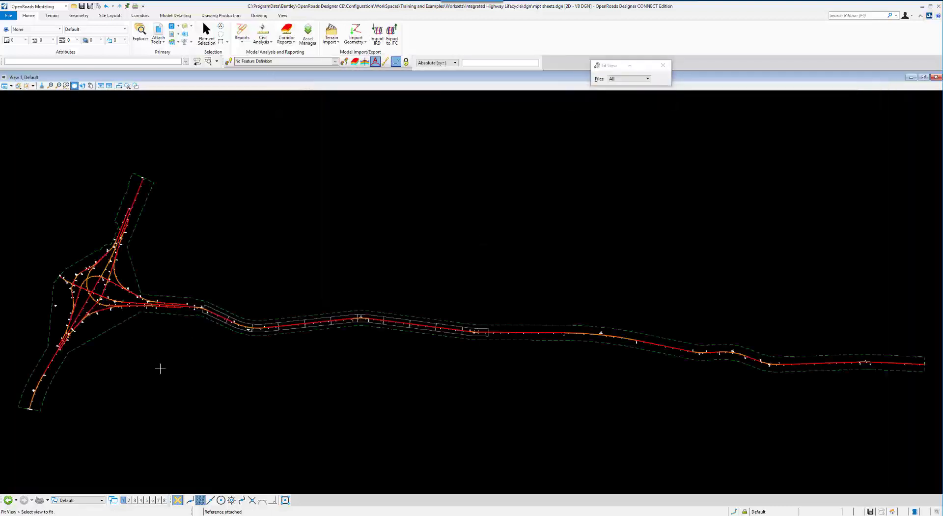
left_click(196, 314)
scroll(536, 268, "up", 3)
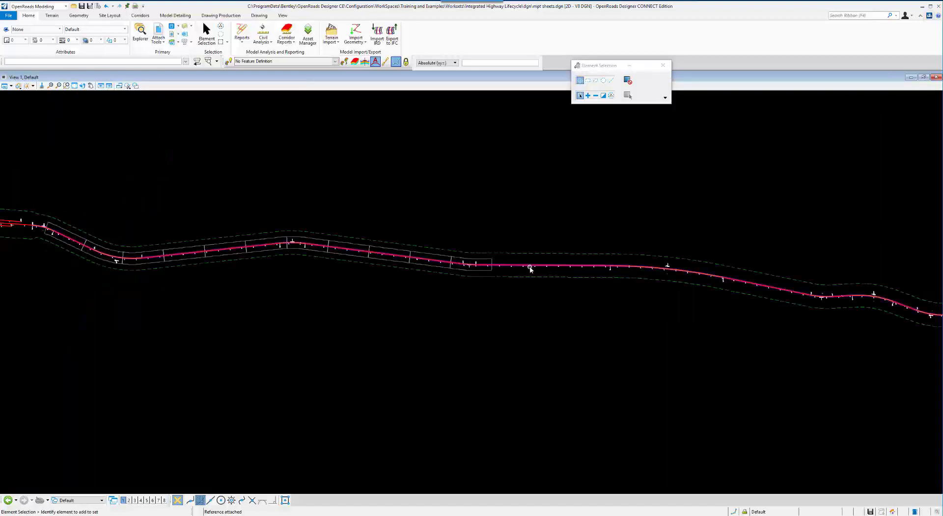
left_click(531, 268)
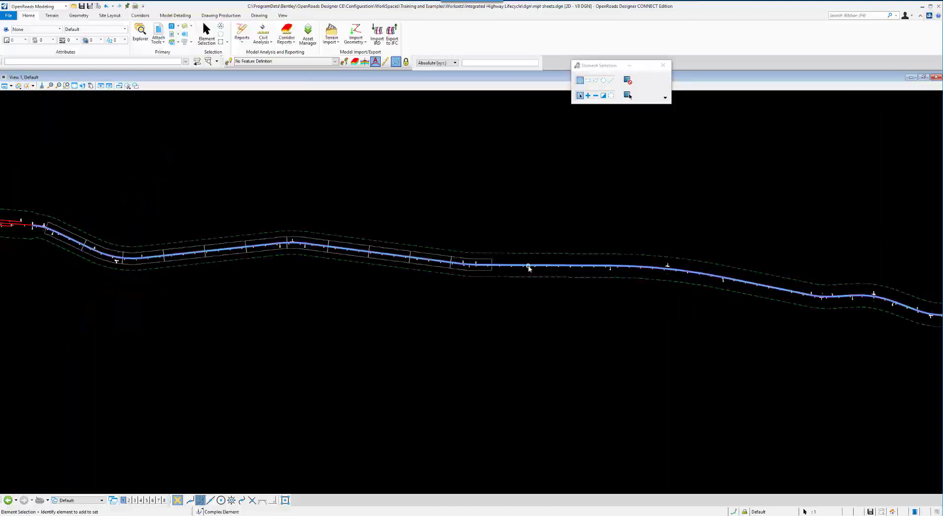
left_click(165, 500)
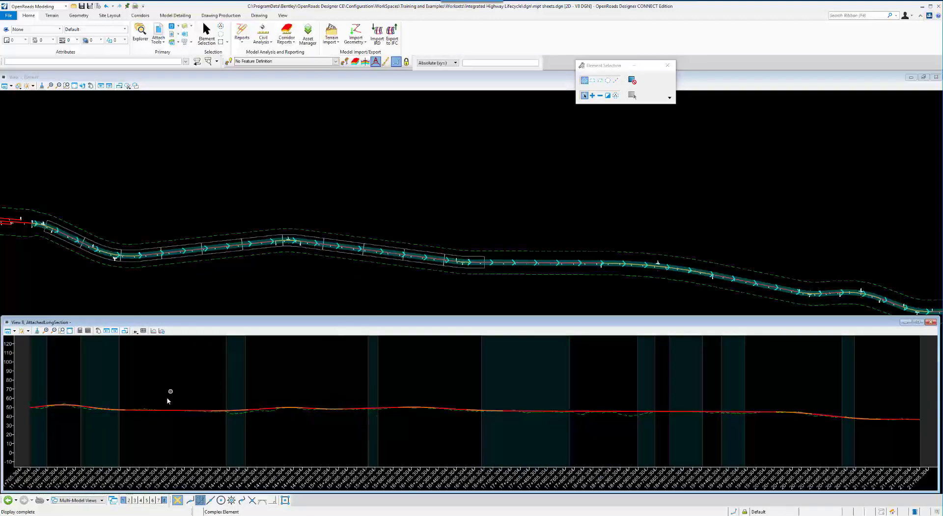
scroll(118, 417, "up", 2)
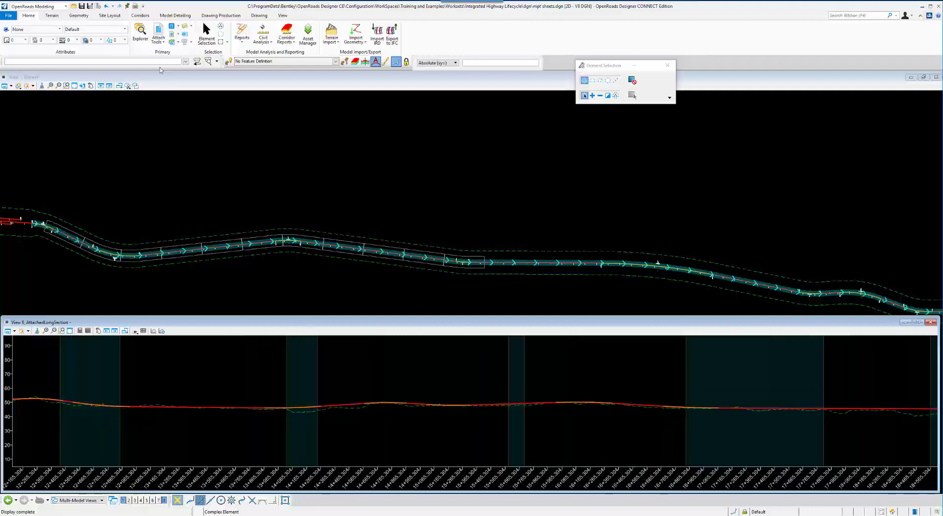
Try attaching named boundary.dgn interactively to the profile model, check its Default model, then cancel.
left_click(158, 33)
left_click(318, 103)
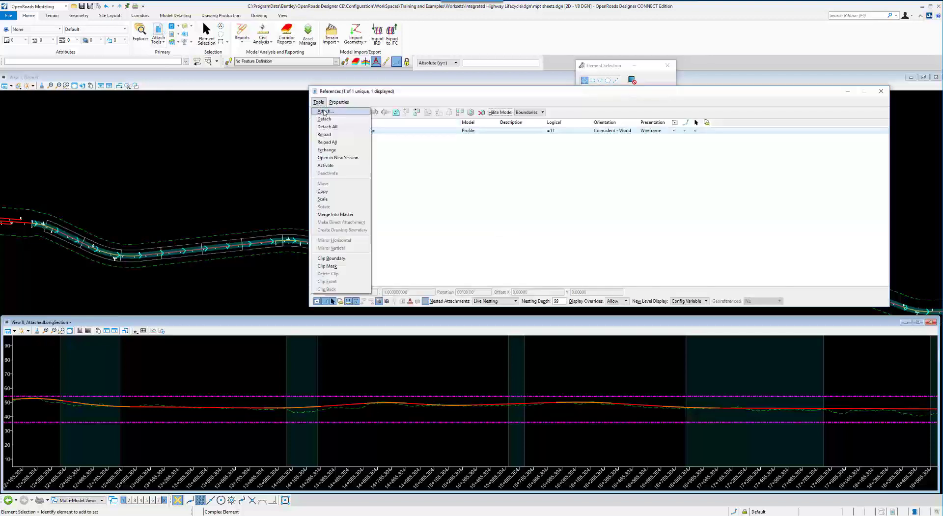
left_click(322, 114)
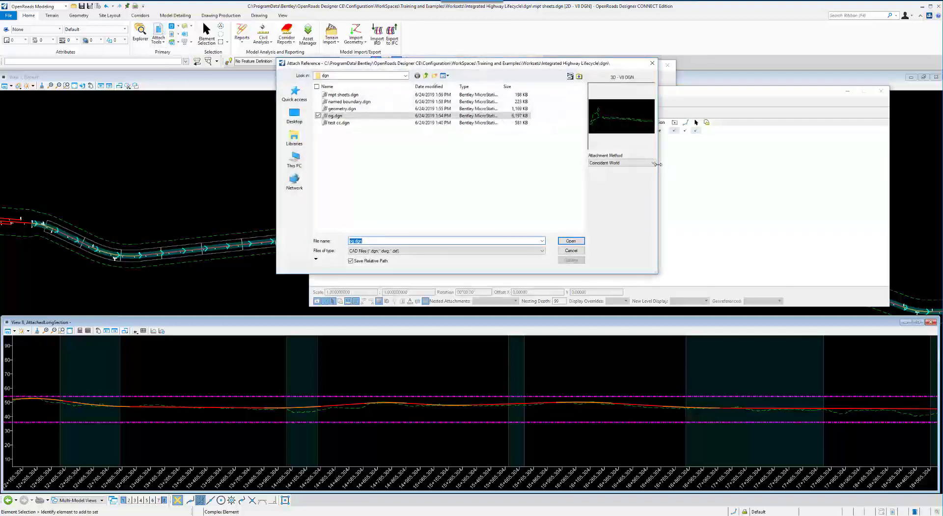
left_click(361, 103)
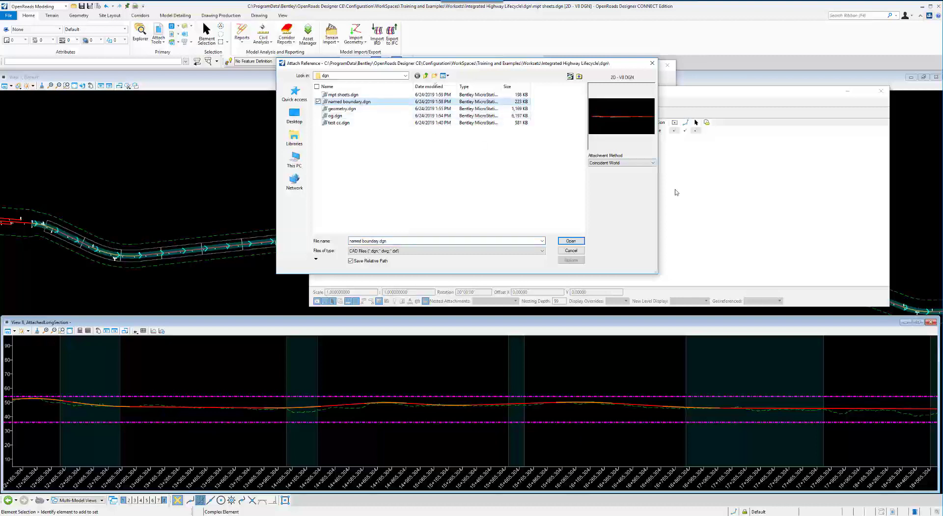
left_click(620, 163)
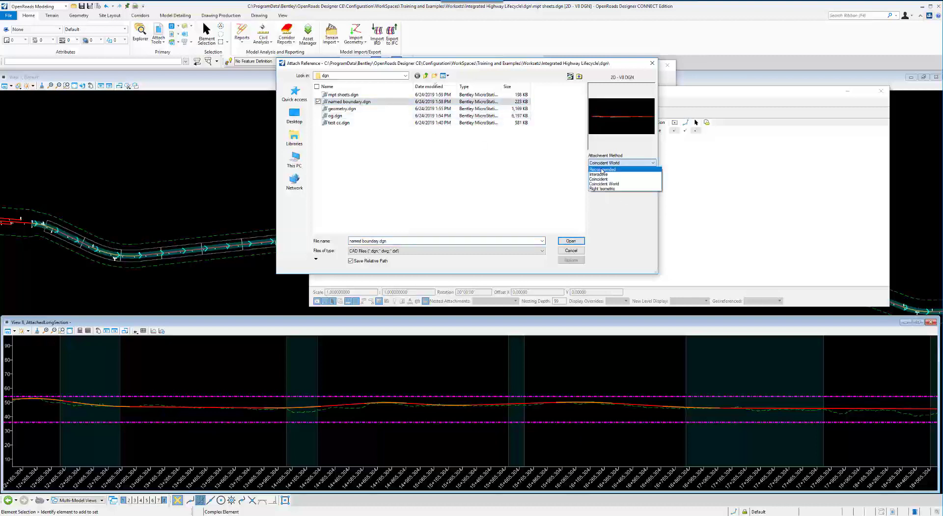
left_click(600, 189)
left_click(570, 241)
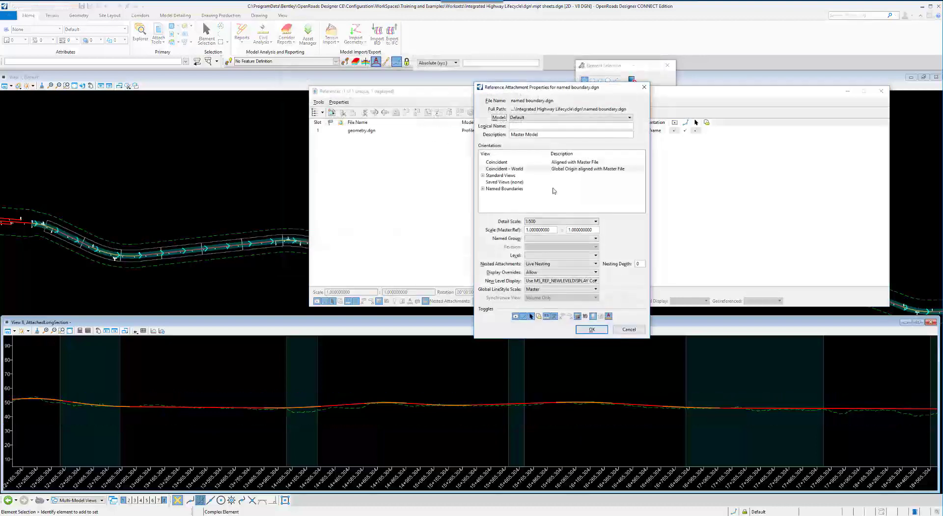
left_click(565, 118)
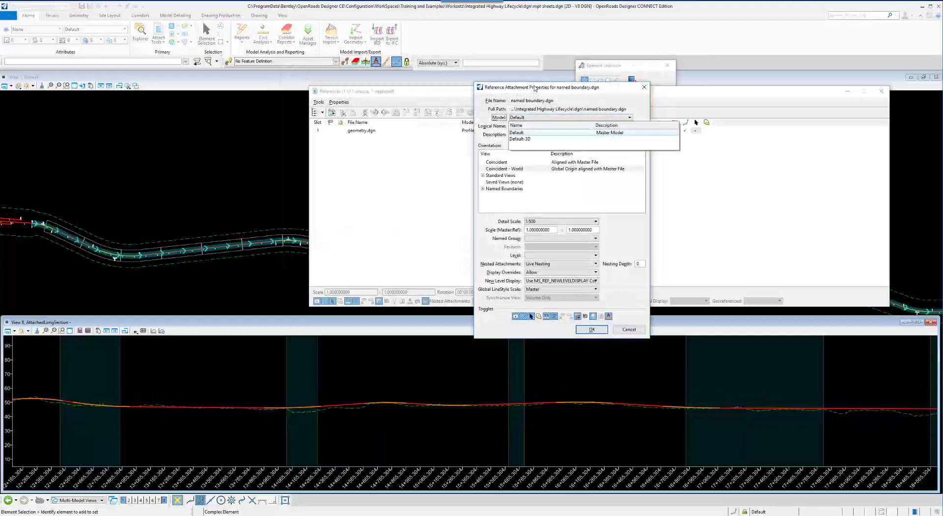
left_click(534, 87)
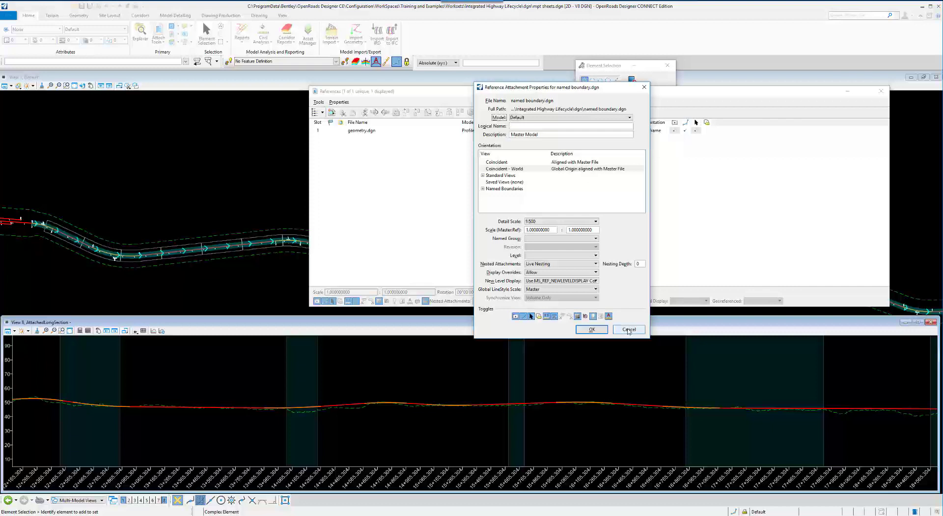
left_click(635, 330)
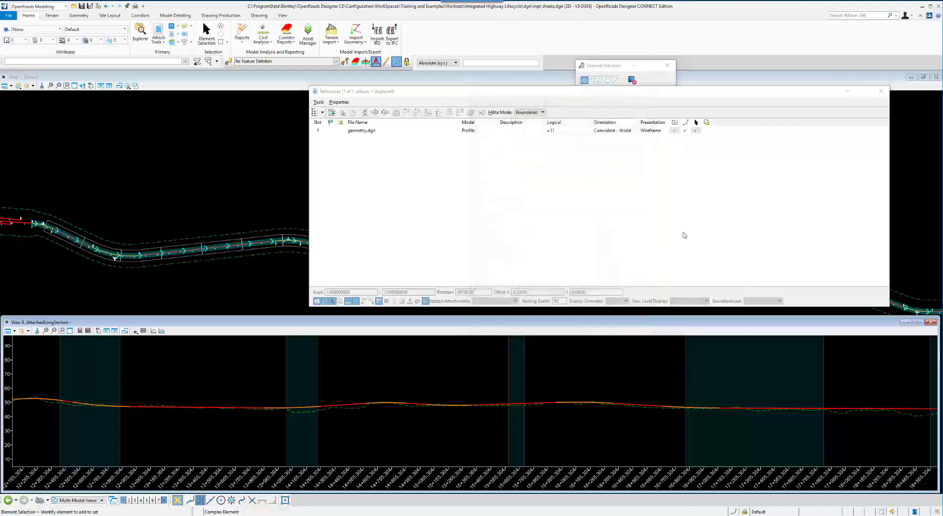
Close the References dialog and zoom View 8 to show the profile named boundary frames.
left_click(881, 92)
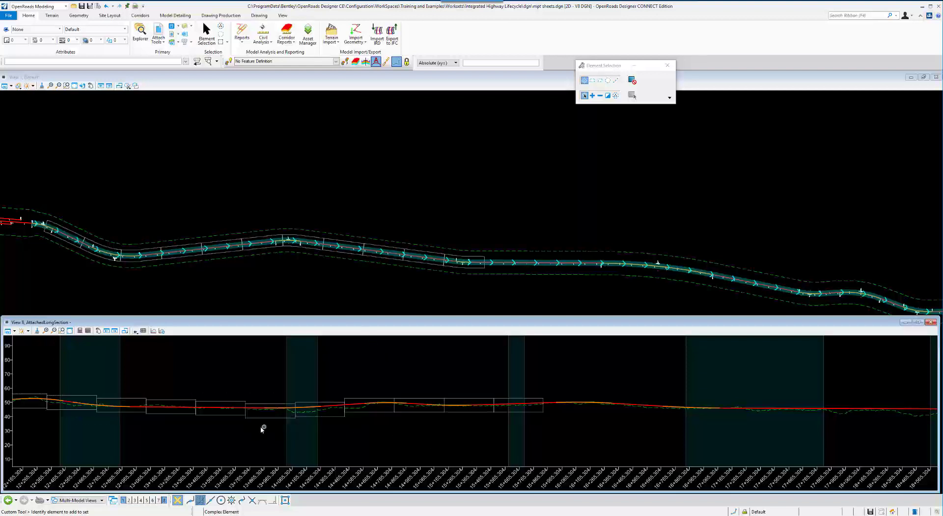
scroll(295, 422, "up", 3)
scroll(305, 420, "down", 2)
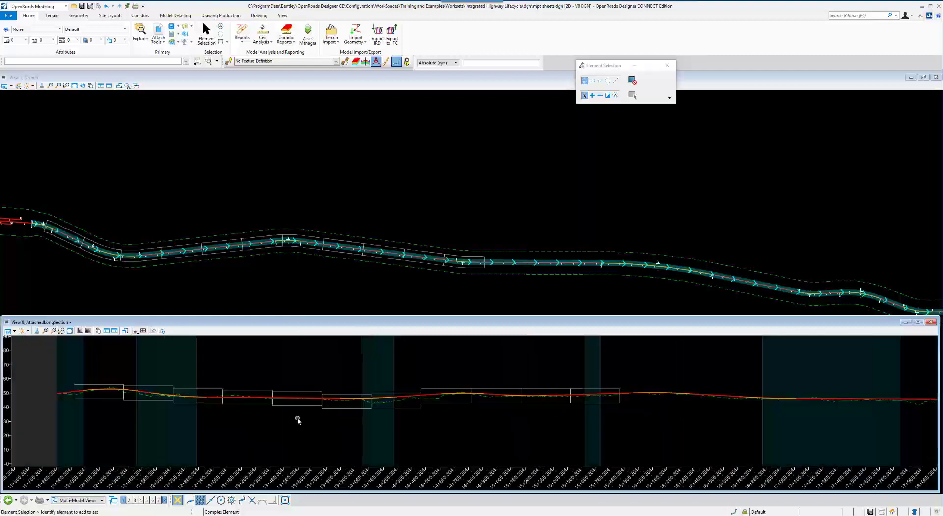